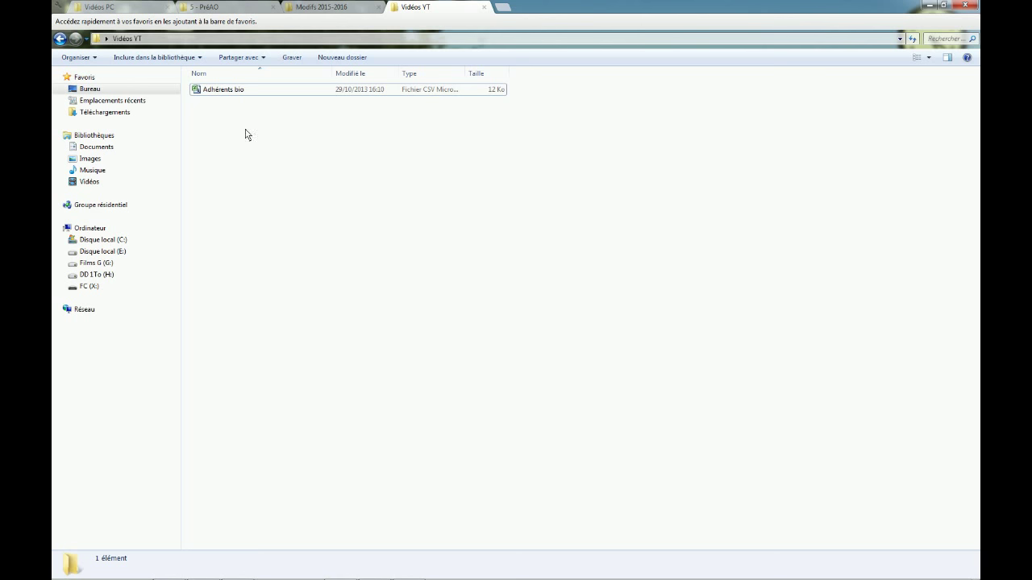
Select Adhérents bio and widen the Type column until it reads Fichier CSV Microsoft Excel
{"action": "left_click", "coordinate": [225, 92]}
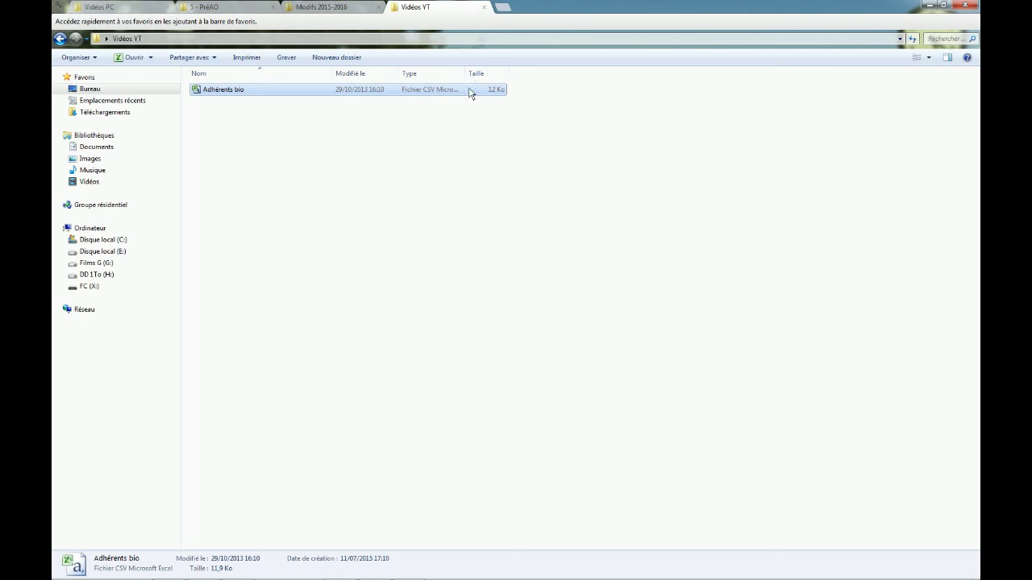
{"action": "left_click_drag", "start_coordinate": [464, 73], "coordinate": [511, 75]}
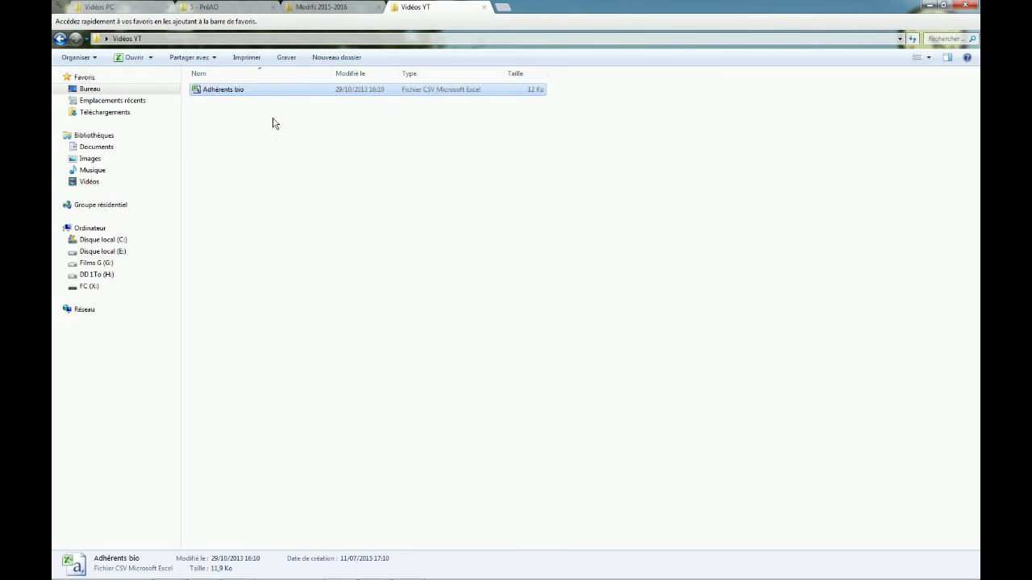
Open the Adhérents bio CSV in Excel and zoom in on the data
{"action": "double_click", "coordinate": [227, 91]}
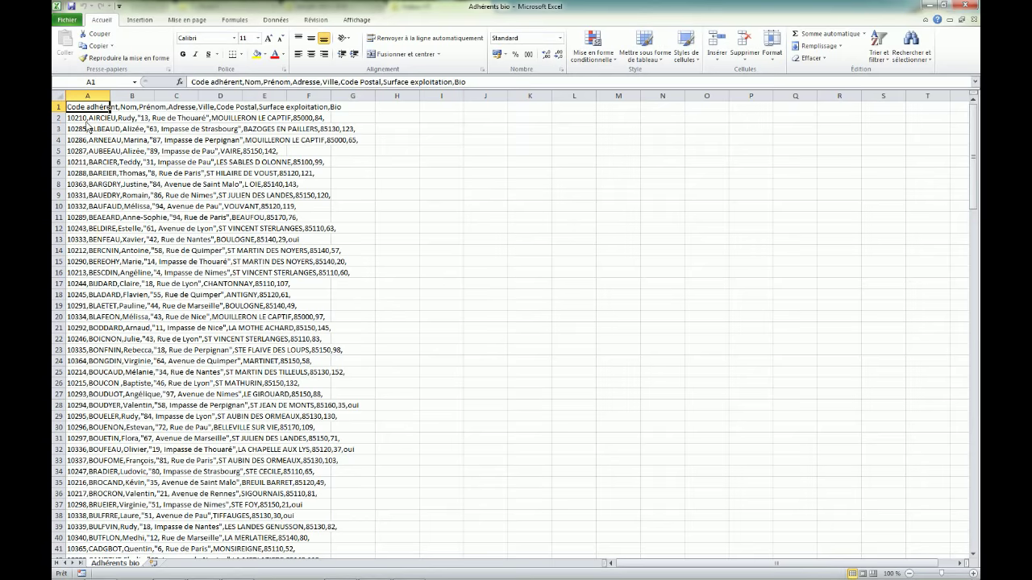
{"action": "scroll", "coordinate": [87, 126], "scroll_direction": "up", "scroll_amount": 3}
{"action": "scroll", "coordinate": [89, 129], "scroll_direction": "up", "scroll_amount": 3}
{"action": "scroll", "coordinate": [121, 137], "scroll_direction": "up", "scroll_amount": 3}
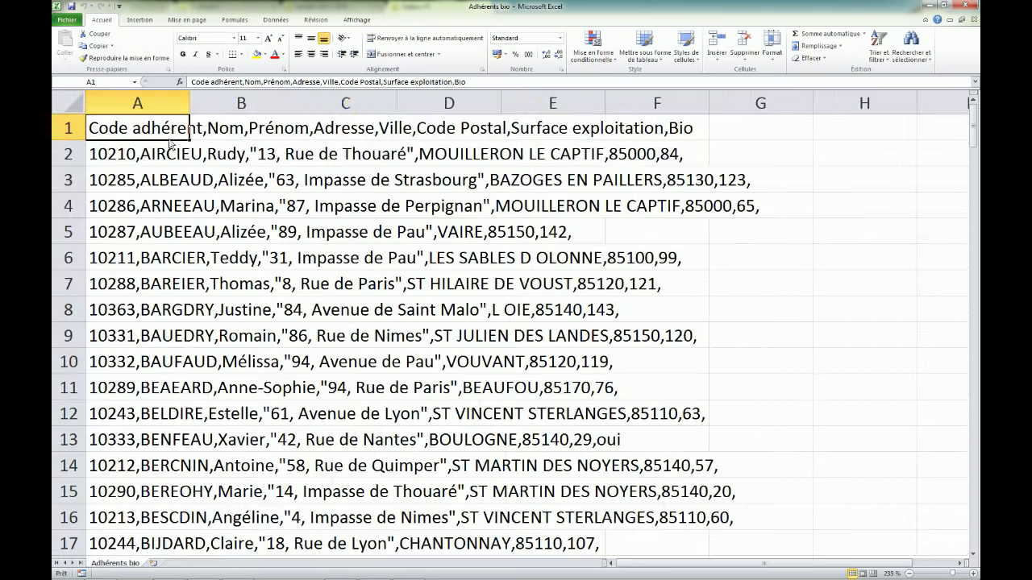
Check cells A1–A5 each hold a whole comma-separated record, then close the workbook
{"action": "left_click", "coordinate": [252, 83]}
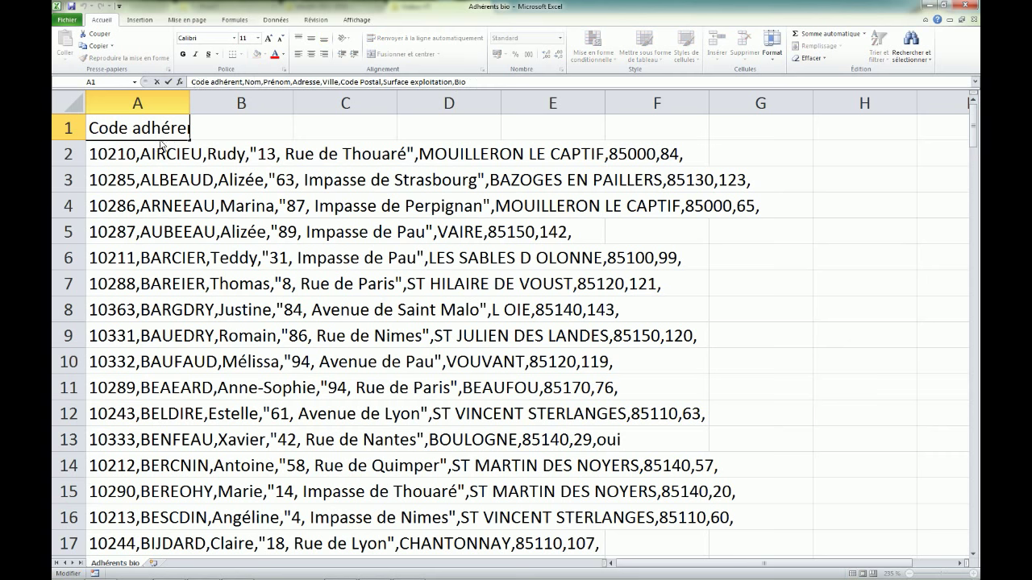
{"action": "left_click", "coordinate": [161, 145]}
{"action": "left_click", "coordinate": [137, 186]}
{"action": "left_click", "coordinate": [133, 211]}
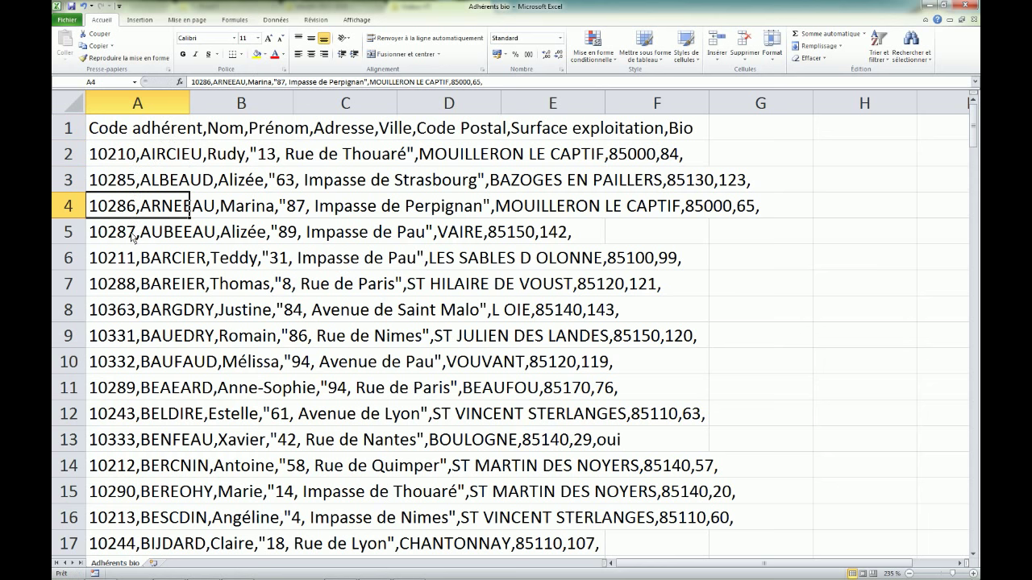
{"action": "left_click", "coordinate": [133, 236]}
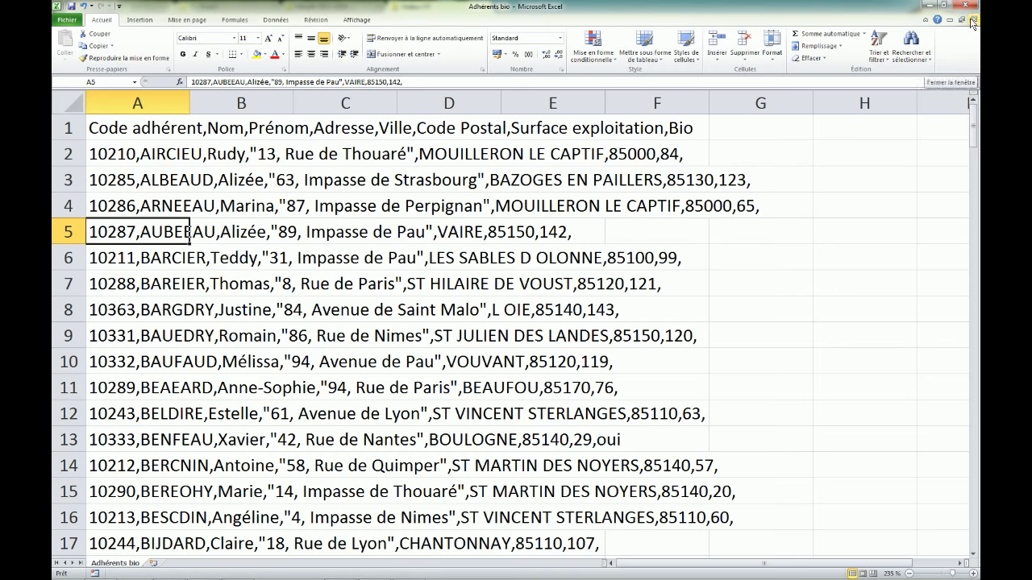
{"action": "left_click", "coordinate": [972, 21]}
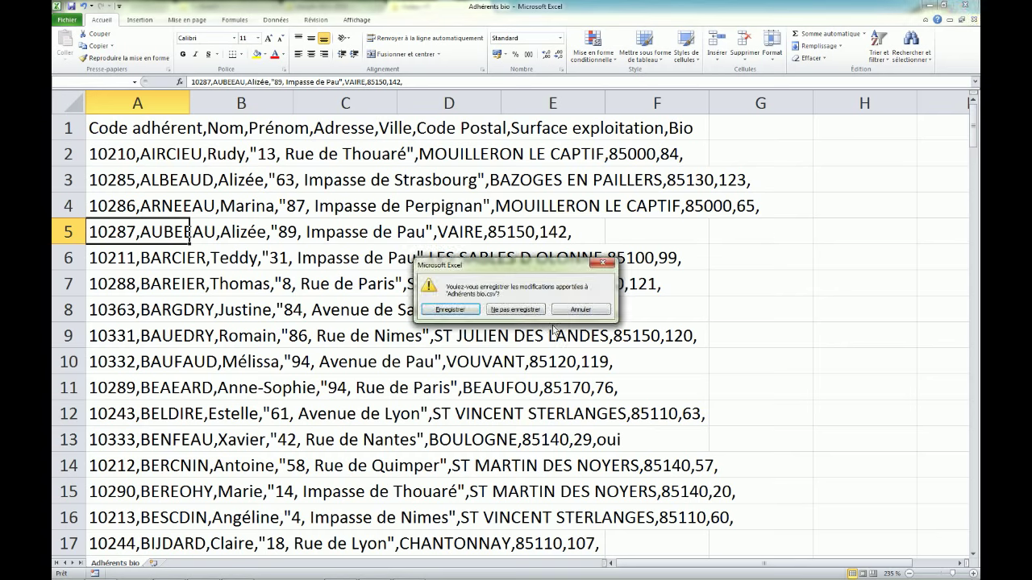
Discard changes to the CSV and start a new blank workbook, Classeur1, showing the Données ribbon
{"action": "left_click", "coordinate": [506, 308]}
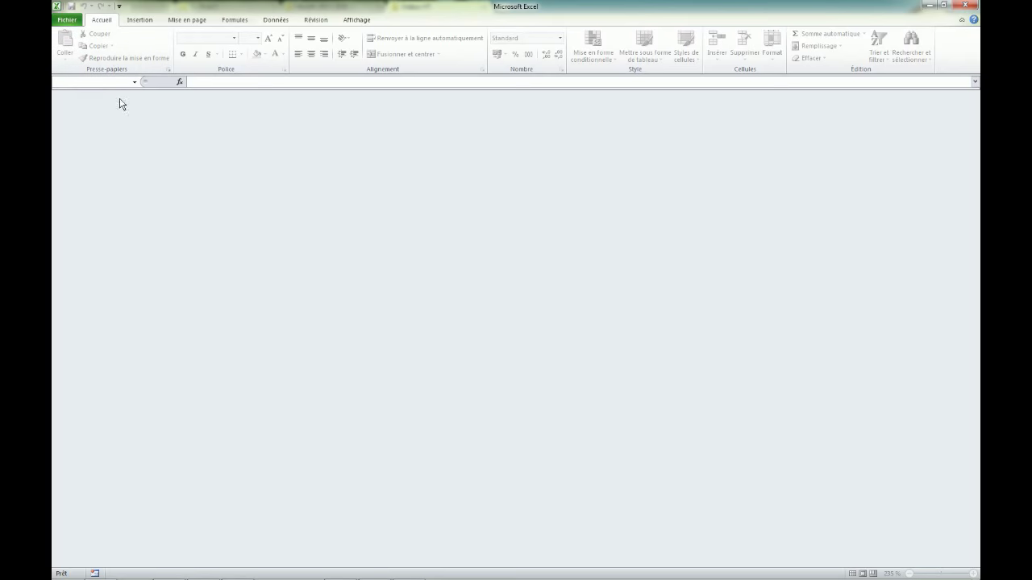
{"action": "key", "text": "ctrl+n"}
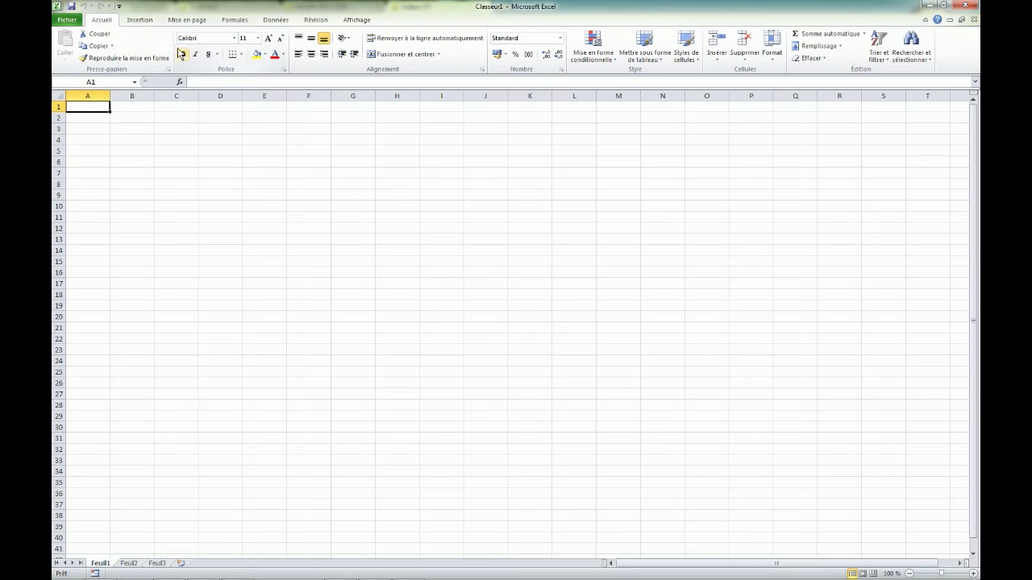
{"action": "left_click", "coordinate": [281, 23]}
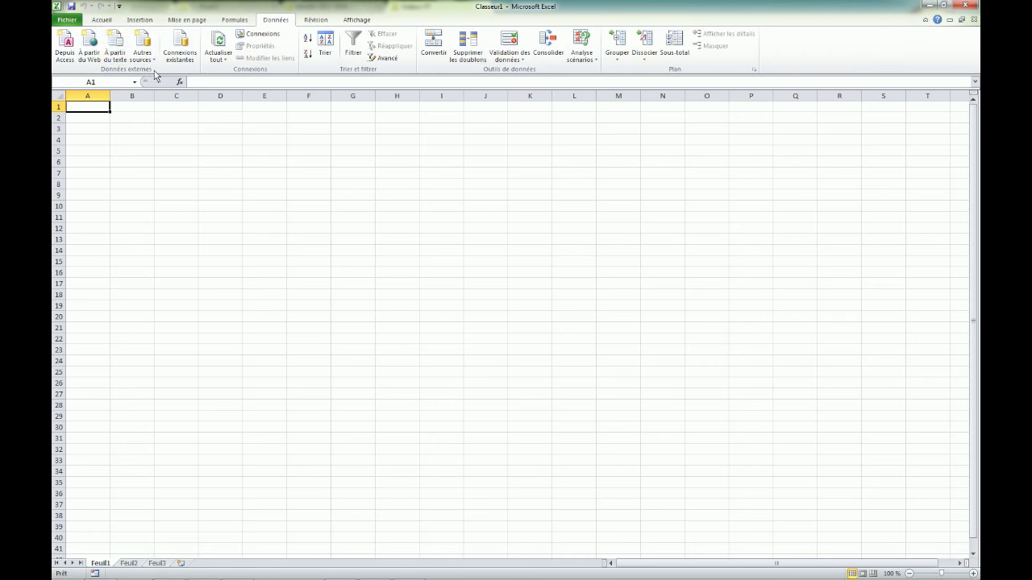
Import from text, picking Adhérents bio from Bureau > Vidéos YT
{"action": "left_click", "coordinate": [118, 47]}
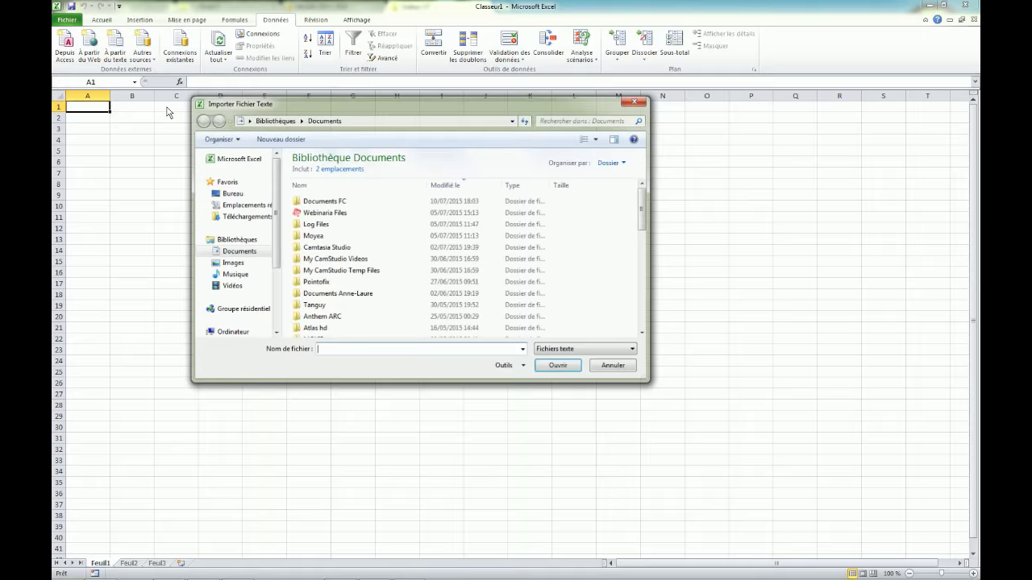
{"action": "left_click", "coordinate": [230, 194]}
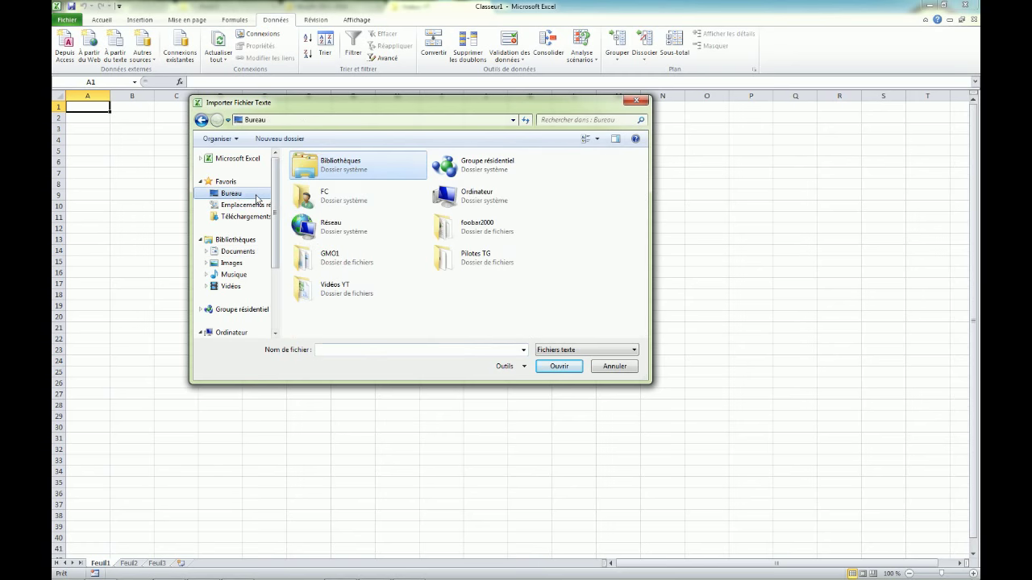
{"action": "double_click", "coordinate": [331, 289]}
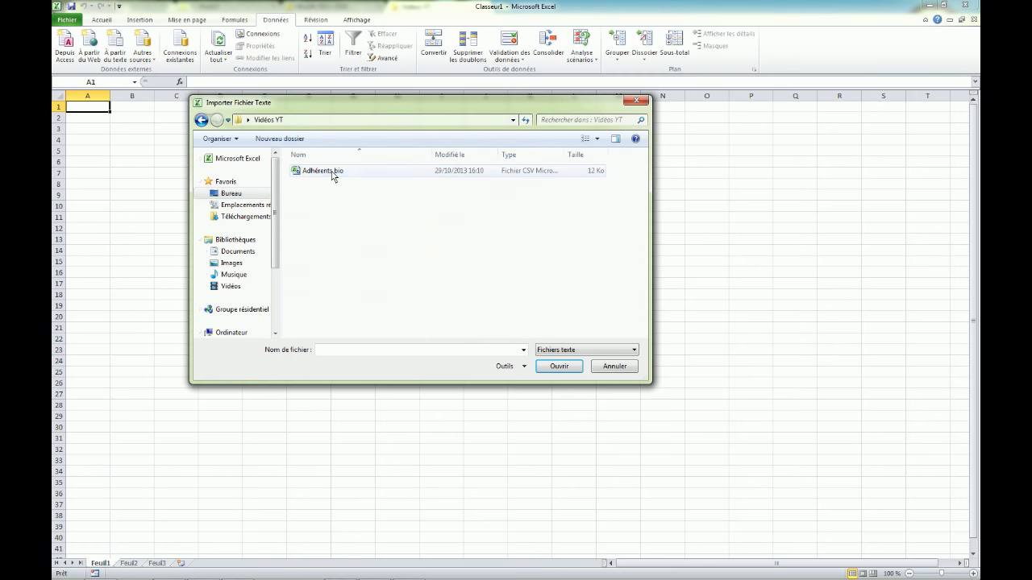
{"action": "double_click", "coordinate": [333, 175]}
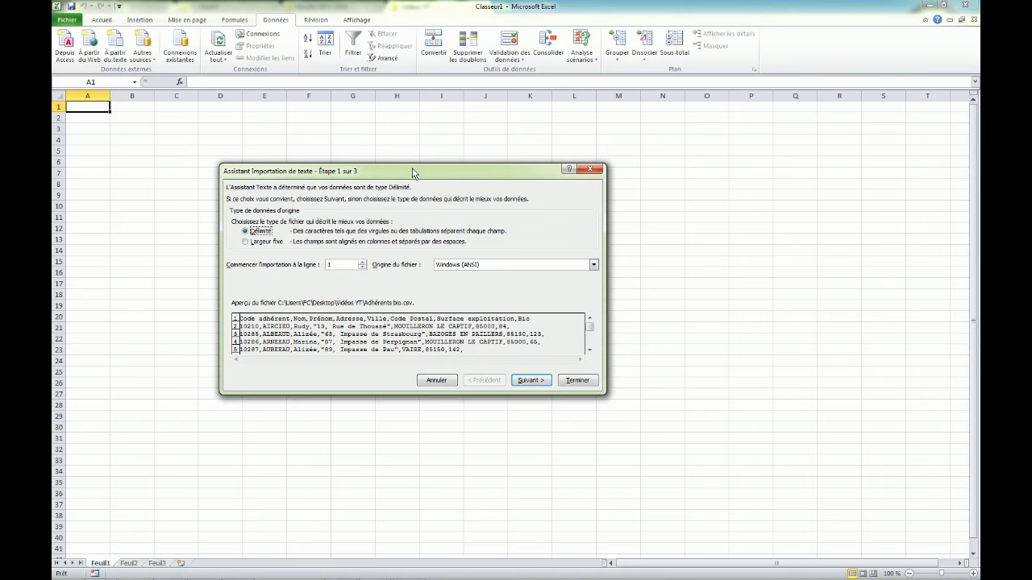
Keep Délimité as the data type and move to wizard step 2 of 3
{"action": "left_click_drag", "start_coordinate": [414, 174], "coordinate": [401, 176]}
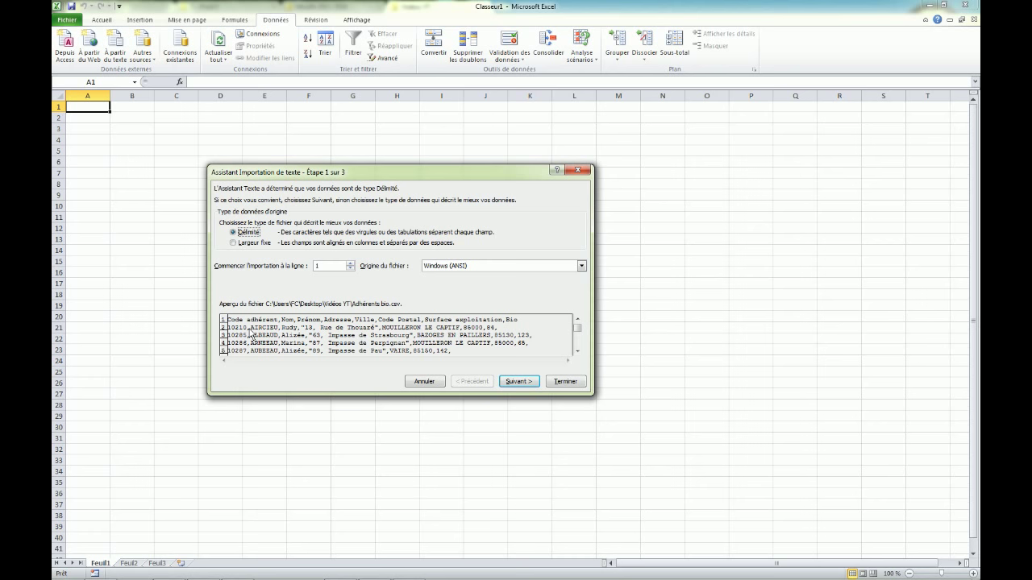
{"action": "left_click", "coordinate": [524, 382]}
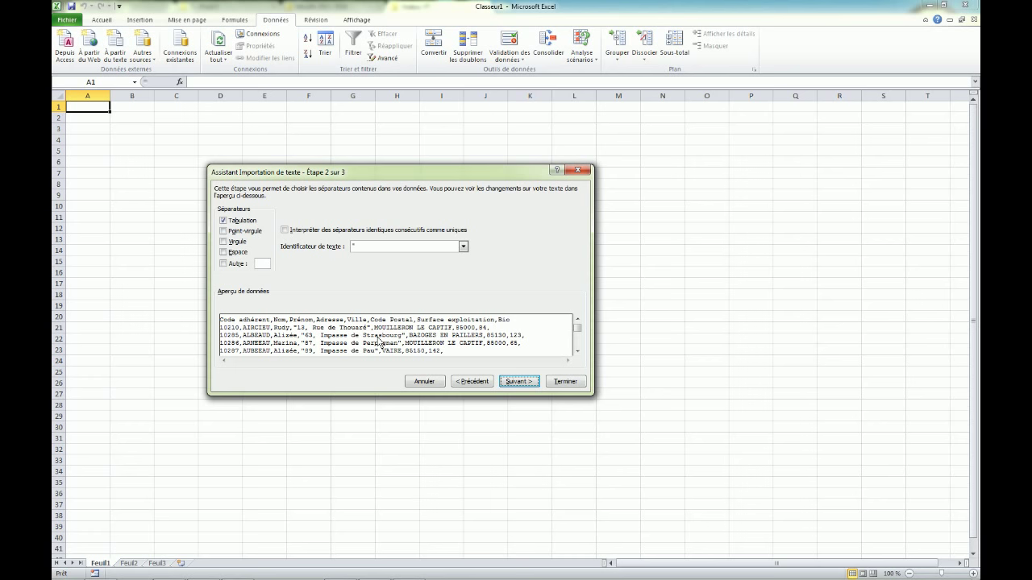
Use Virgule as the only separator with the " text qualifier, then advance to step 3
{"action": "left_click", "coordinate": [224, 221]}
{"action": "left_click", "coordinate": [224, 242]}
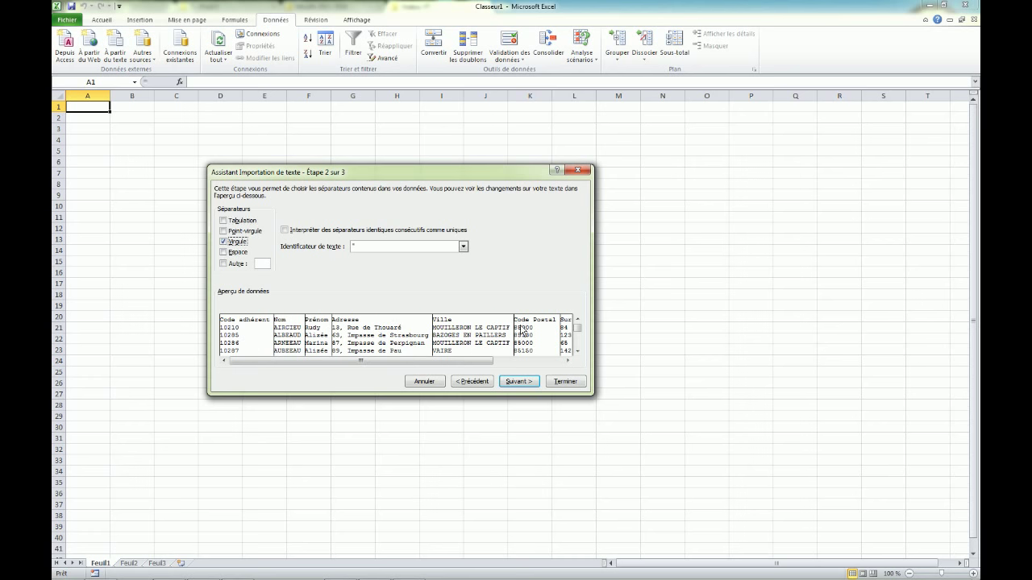
{"action": "left_click", "coordinate": [224, 242]}
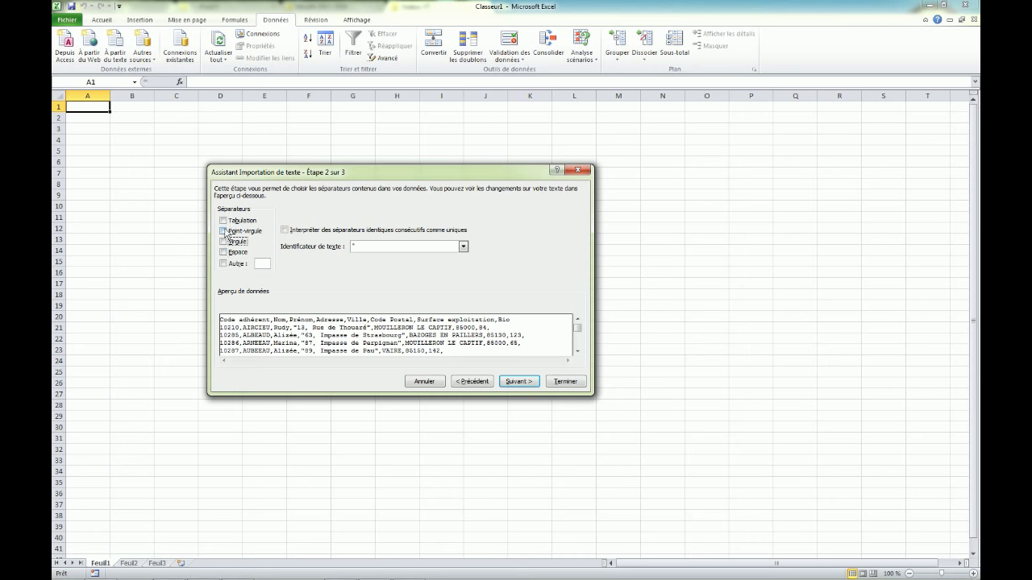
{"action": "left_click", "coordinate": [224, 232]}
{"action": "left_click", "coordinate": [224, 231]}
{"action": "left_click", "coordinate": [223, 242]}
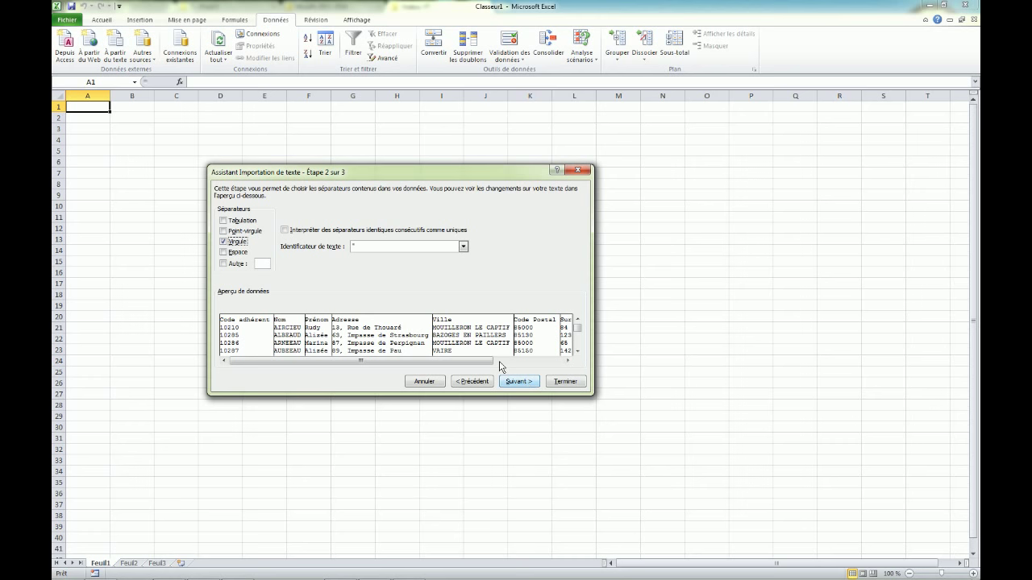
{"action": "left_click", "coordinate": [464, 248]}
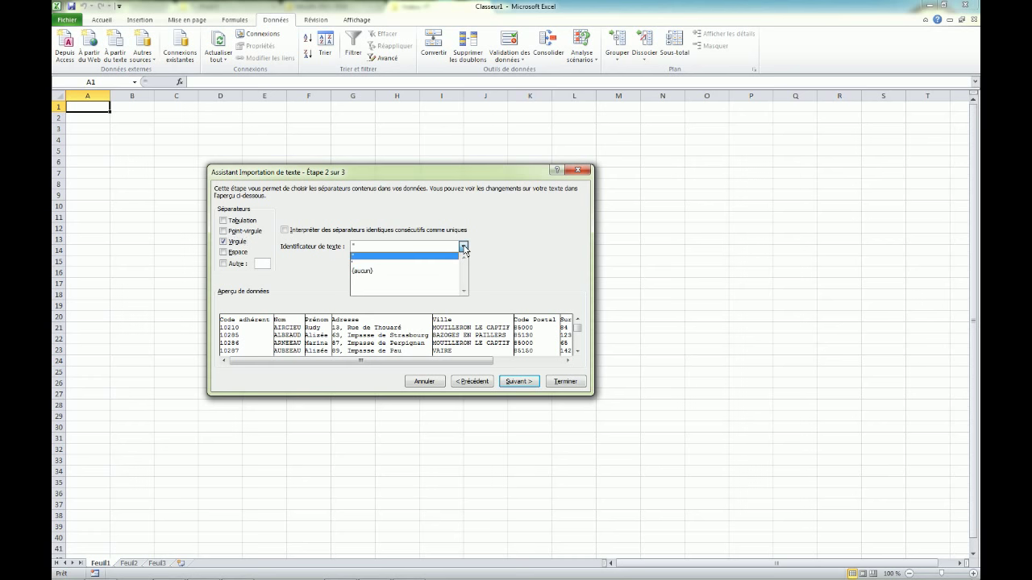
{"action": "left_click", "coordinate": [541, 234]}
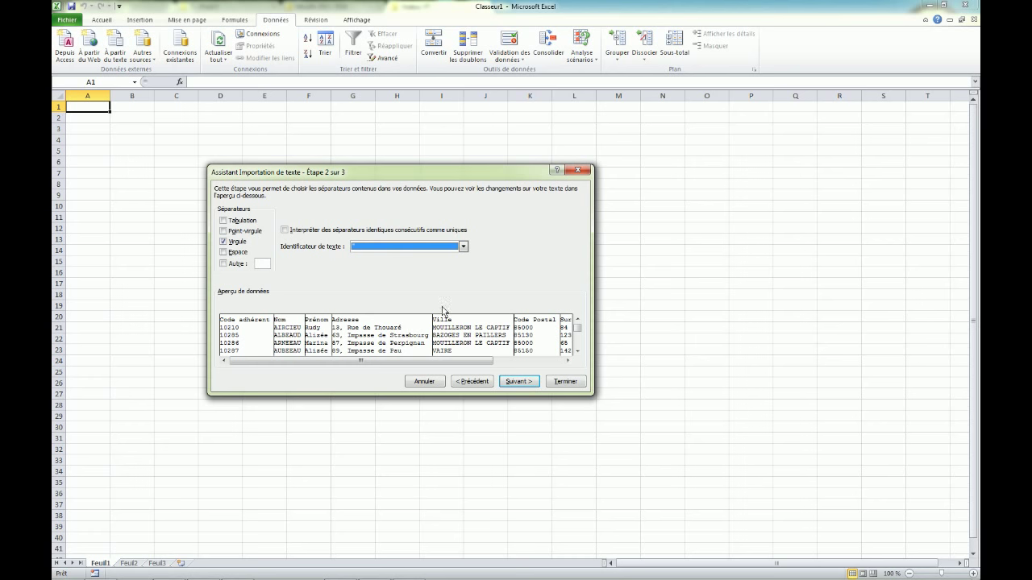
{"action": "left_click", "coordinate": [528, 381]}
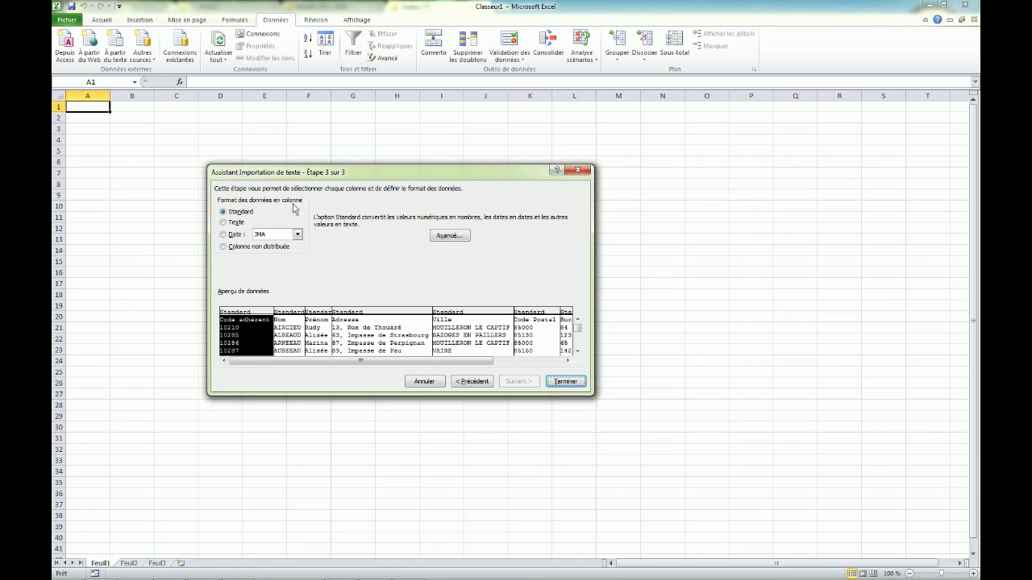
Review the Nom, Prénom, Adresse and Code adhérent columns' Standard format, then finish the wizard
{"action": "left_click", "coordinate": [292, 314]}
{"action": "left_click", "coordinate": [313, 314]}
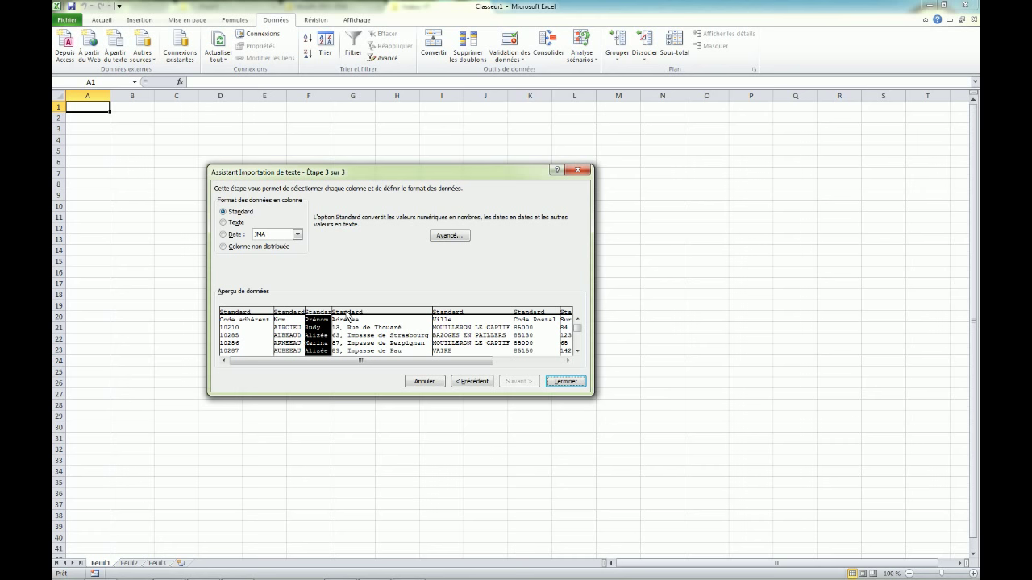
{"action": "left_click", "coordinate": [349, 320]}
{"action": "left_click", "coordinate": [251, 313]}
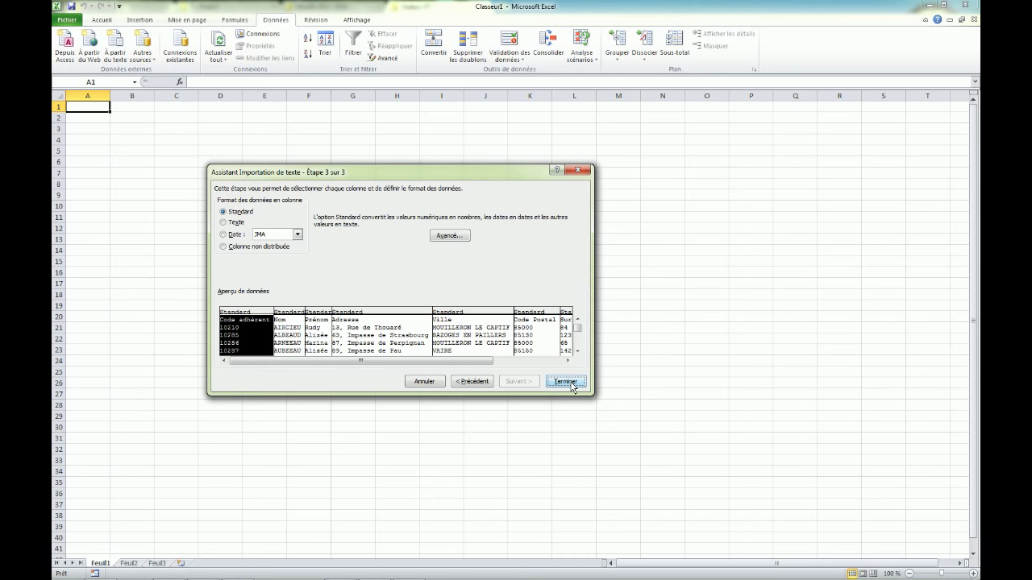
{"action": "left_click", "coordinate": [572, 385]}
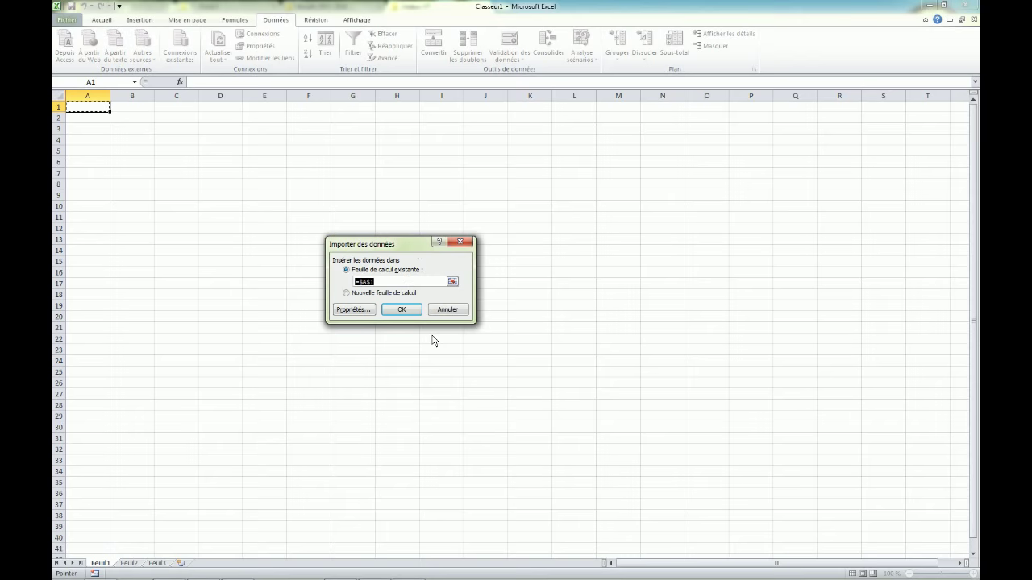
Insert the imported data into the existing sheet at =$A$1
{"action": "left_click", "coordinate": [403, 311]}
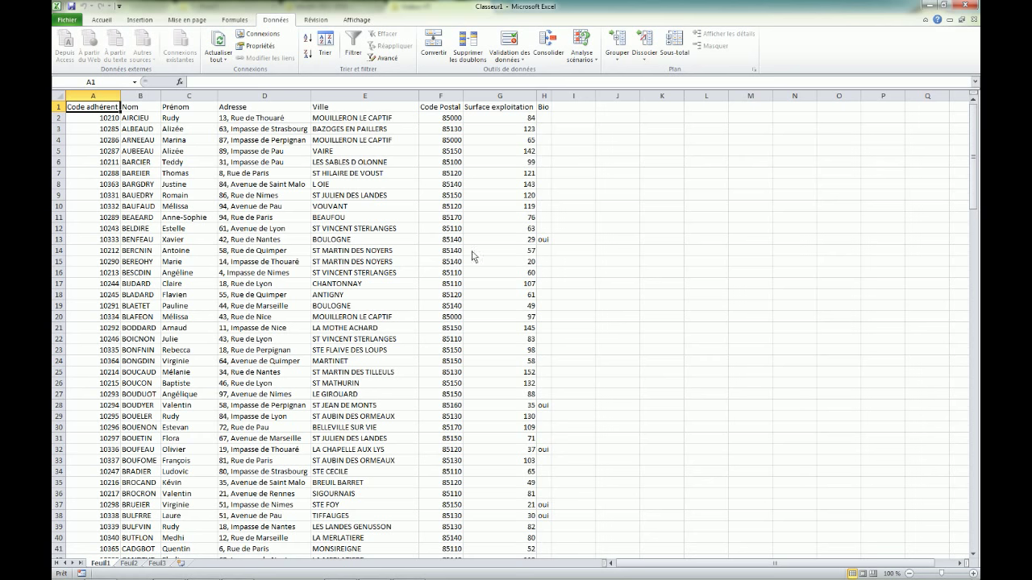
Confirm cells A7–E7 hold separate values, then close Excel without saving
{"action": "left_click", "coordinate": [110, 176]}
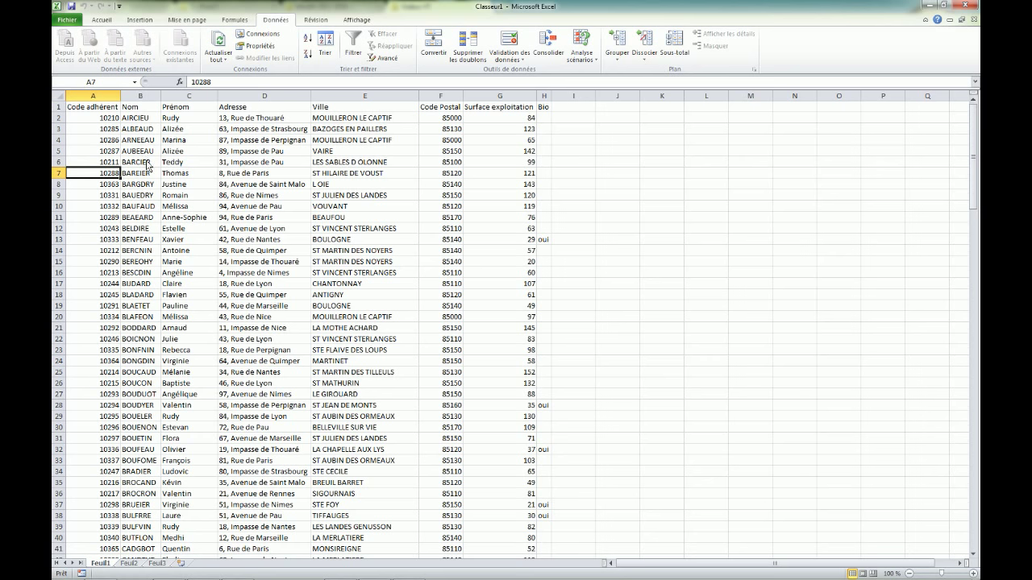
{"action": "left_click", "coordinate": [138, 177]}
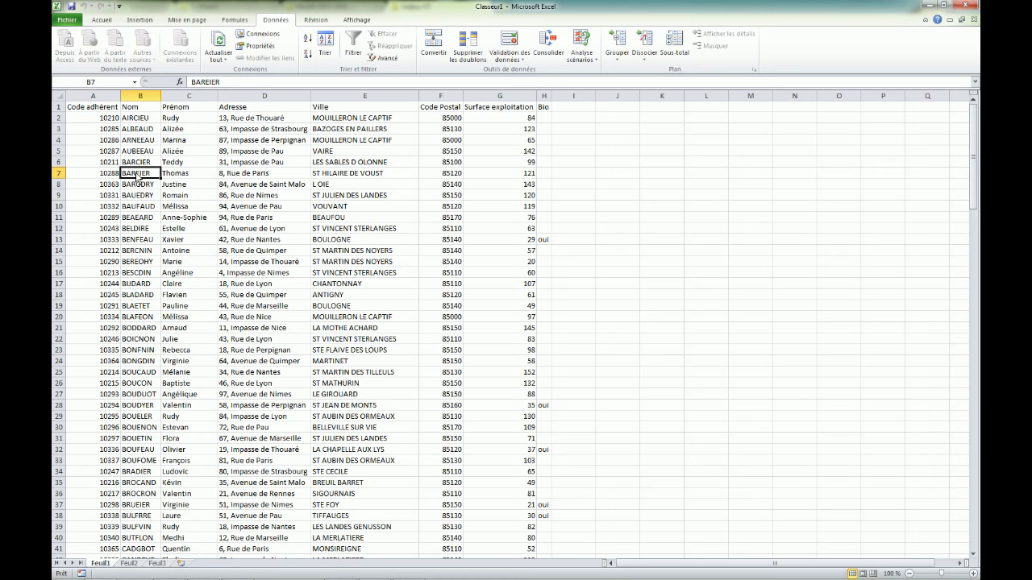
{"action": "left_click", "coordinate": [185, 177]}
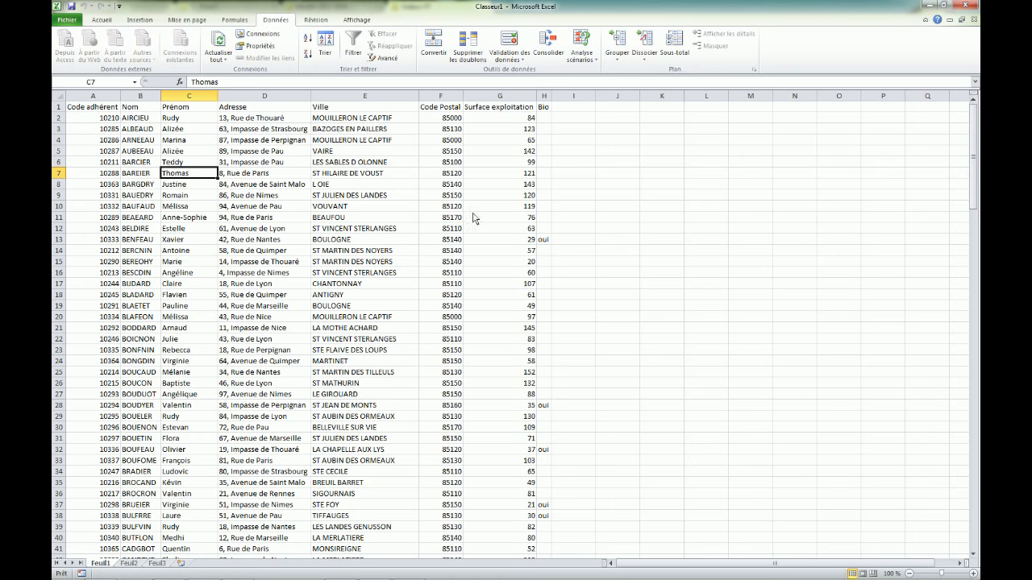
{"action": "left_click", "coordinate": [260, 178]}
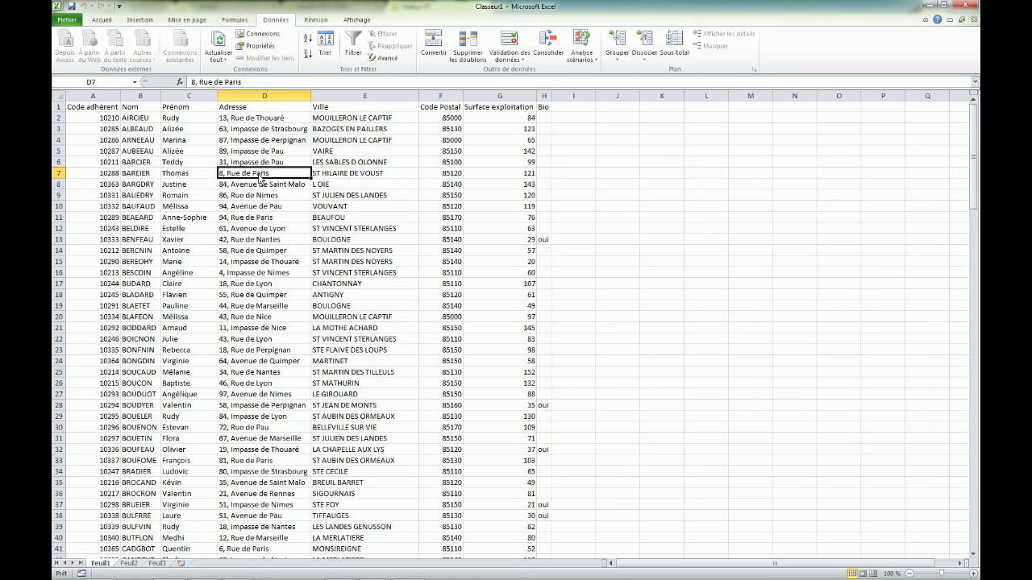
{"action": "left_click", "coordinate": [362, 179]}
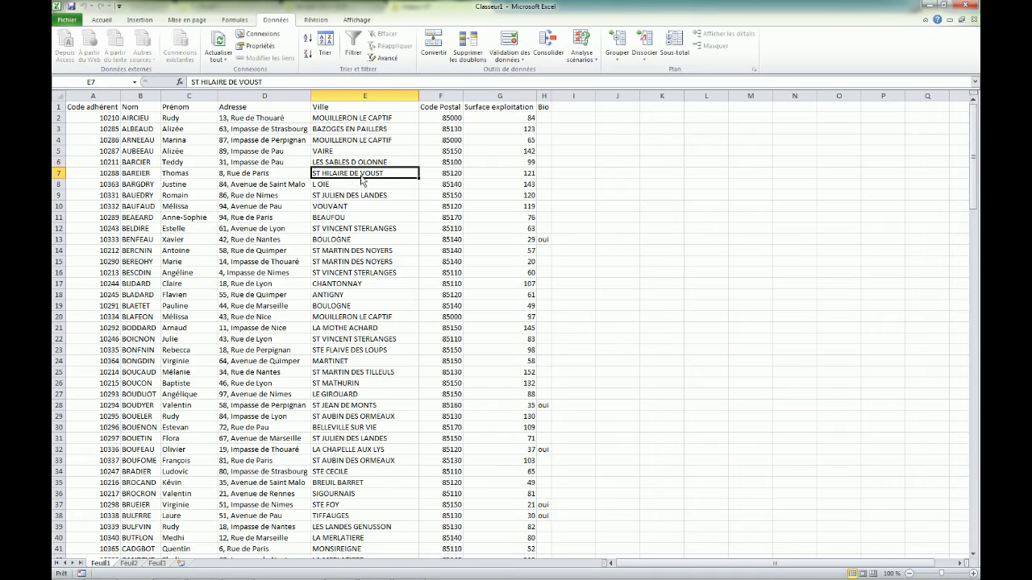
{"action": "left_click", "coordinate": [974, 5]}
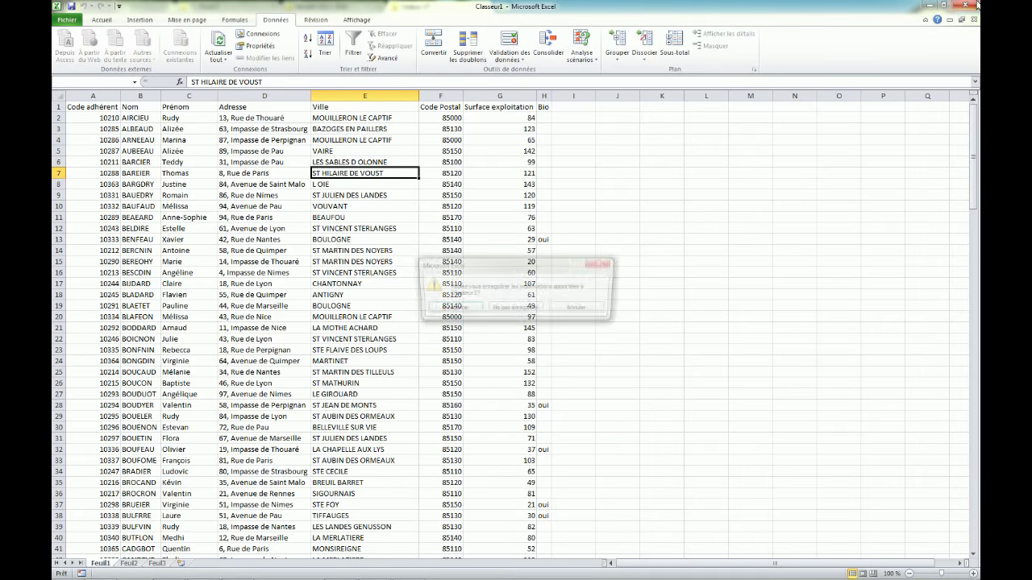
{"action": "left_click", "coordinate": [540, 309]}
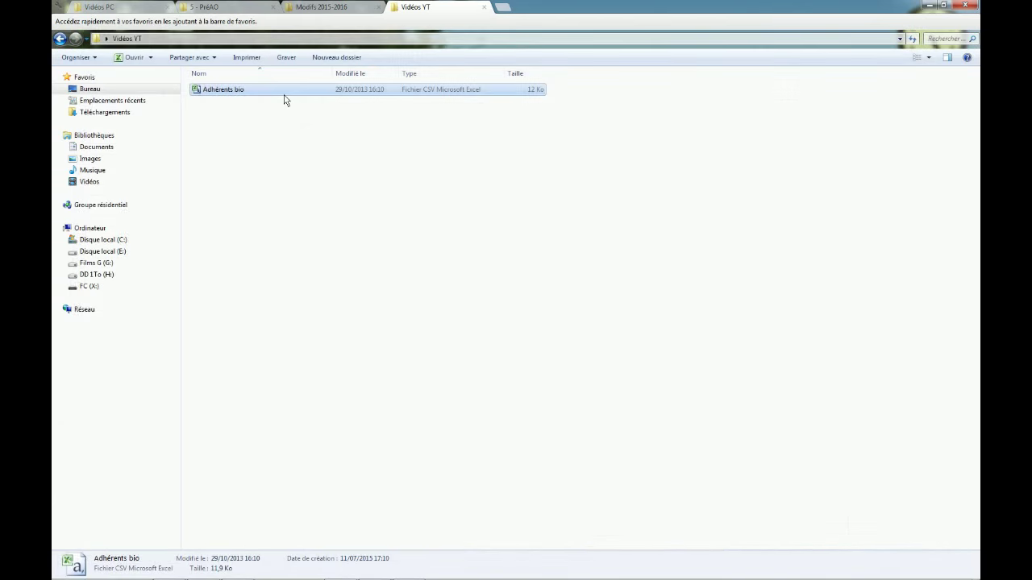
Open Adhérents bio with LibreOffice Calc from the file's Ouvrir avec menu
{"action": "right_click", "coordinate": [251, 97]}
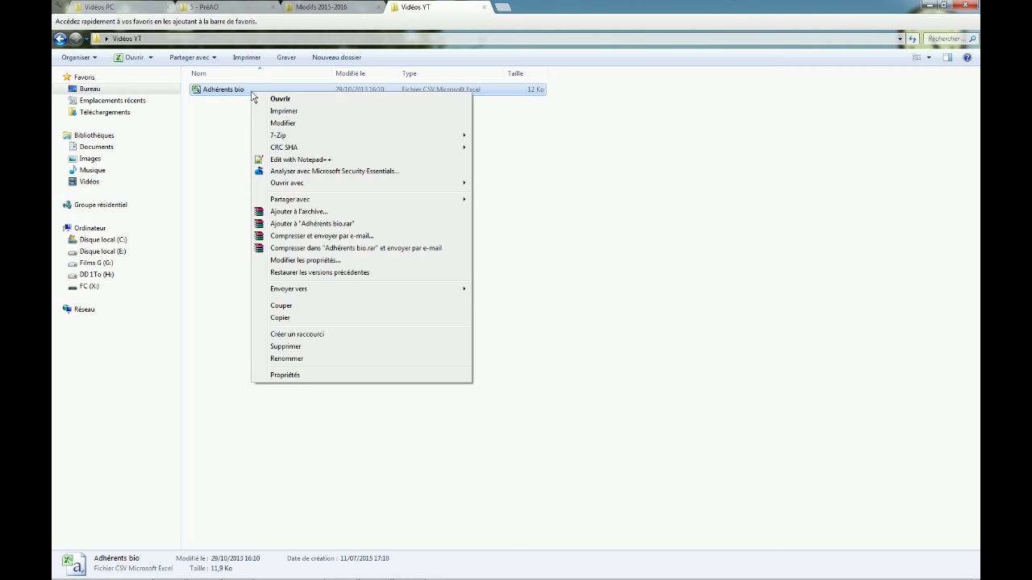
{"action": "mouse_move", "coordinate": [305, 187]}
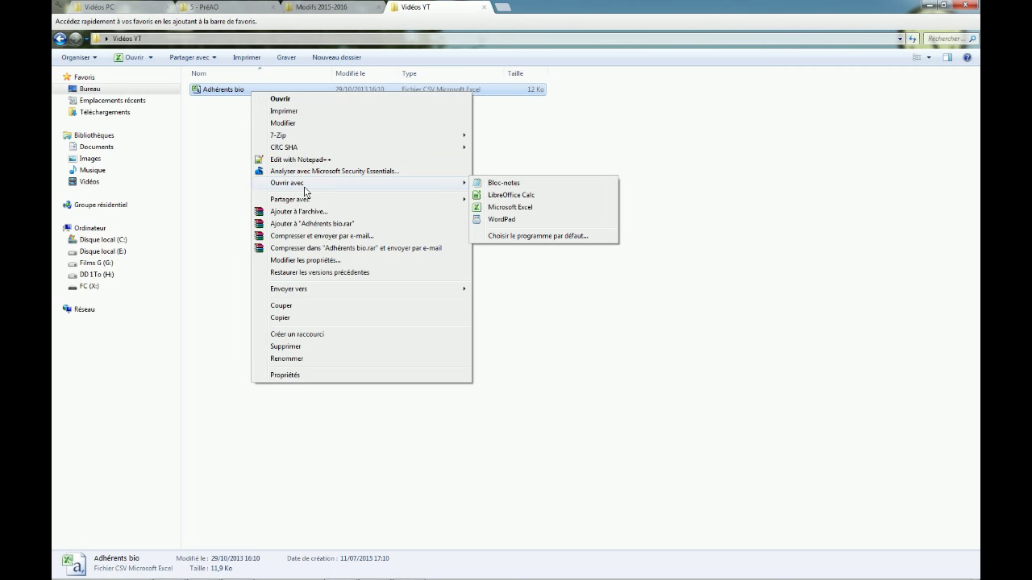
{"action": "left_click", "coordinate": [532, 203]}
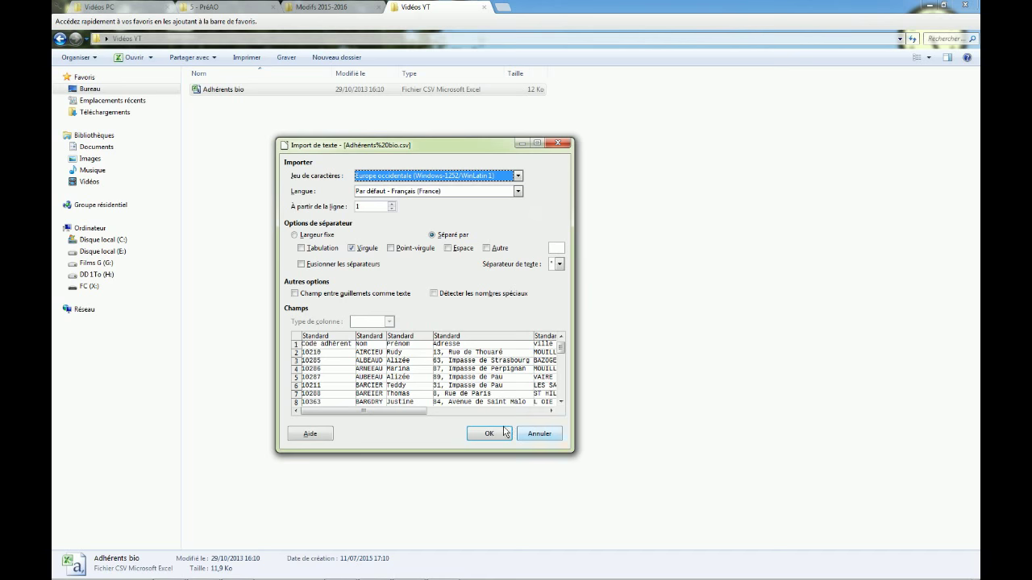
Accept the comma-separated import into columns A–H, then widen the Bio and Nom columns
{"action": "left_click", "coordinate": [490, 433]}
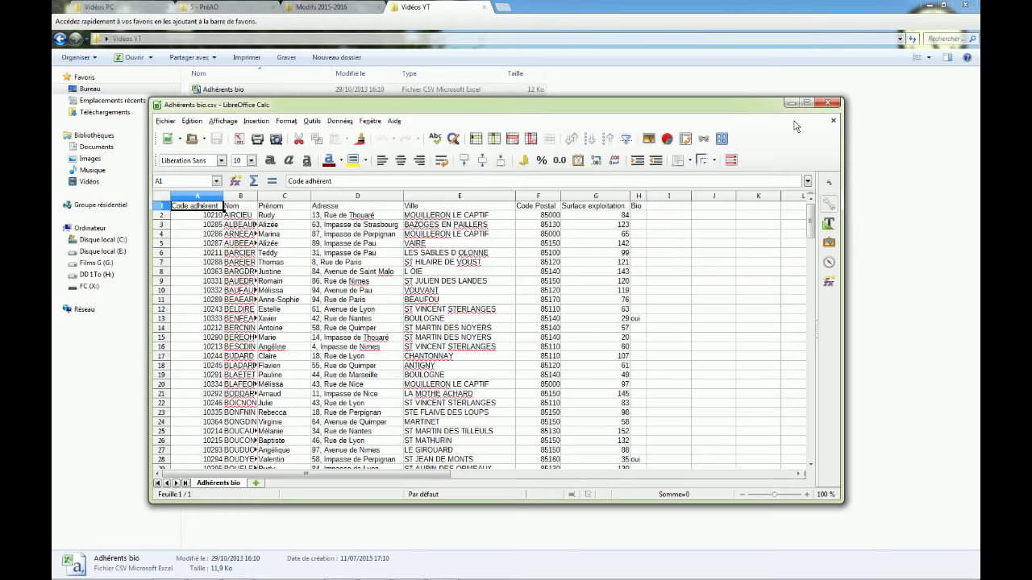
{"action": "left_click", "coordinate": [808, 105]}
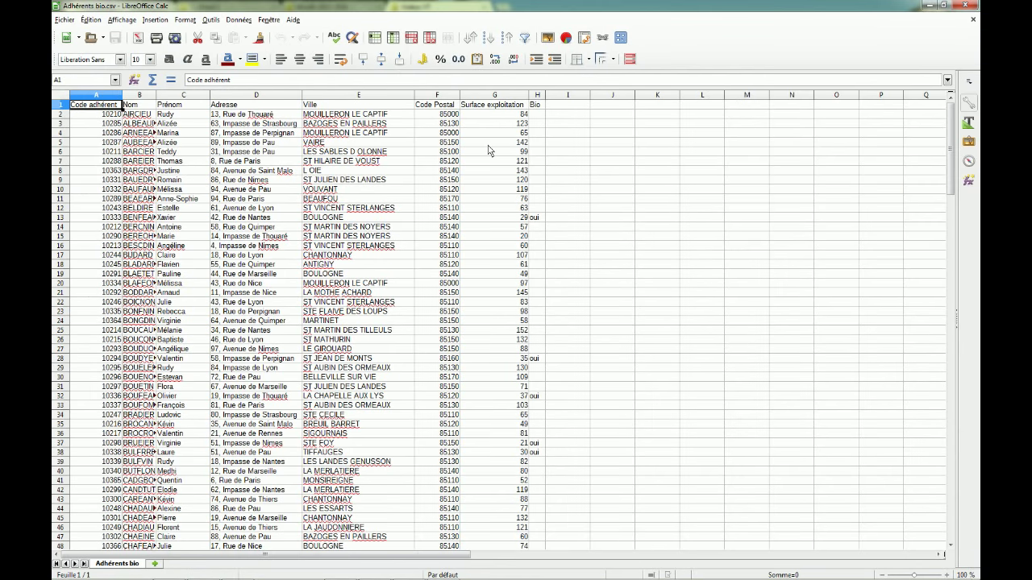
{"action": "left_click_drag", "start_coordinate": [546, 97], "coordinate": [554, 97]}
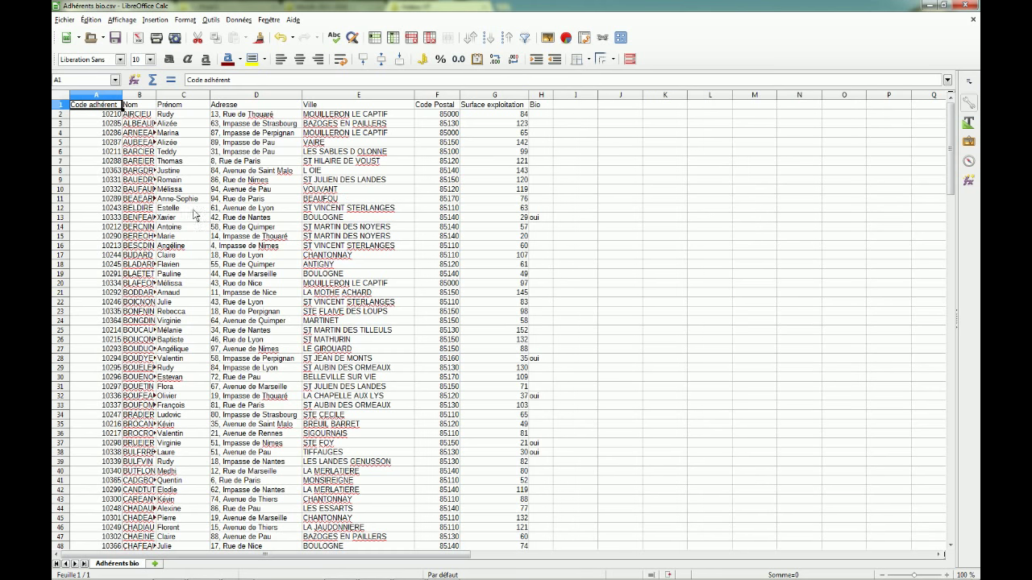
{"action": "left_click_drag", "start_coordinate": [156, 95], "coordinate": [193, 95]}
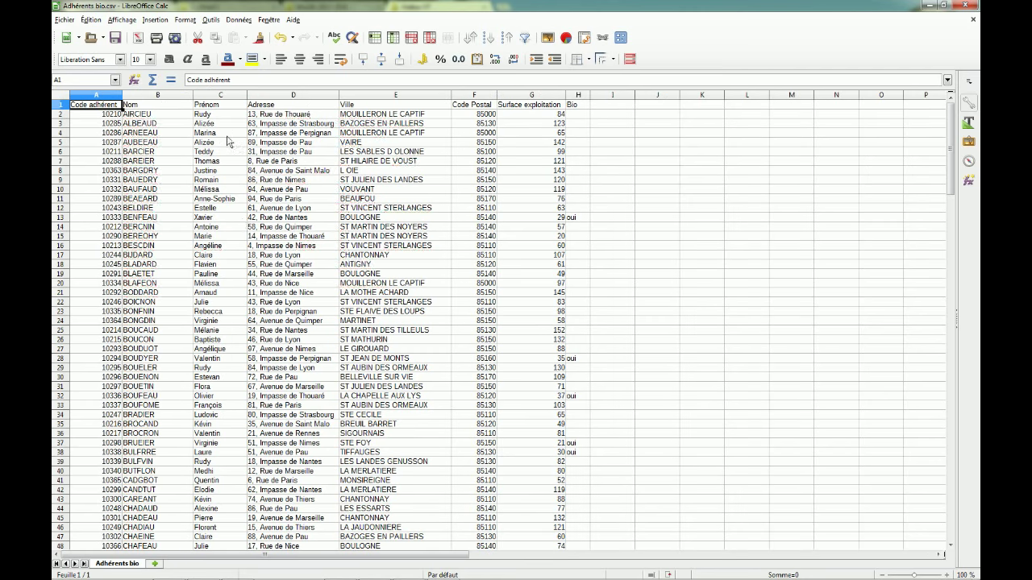